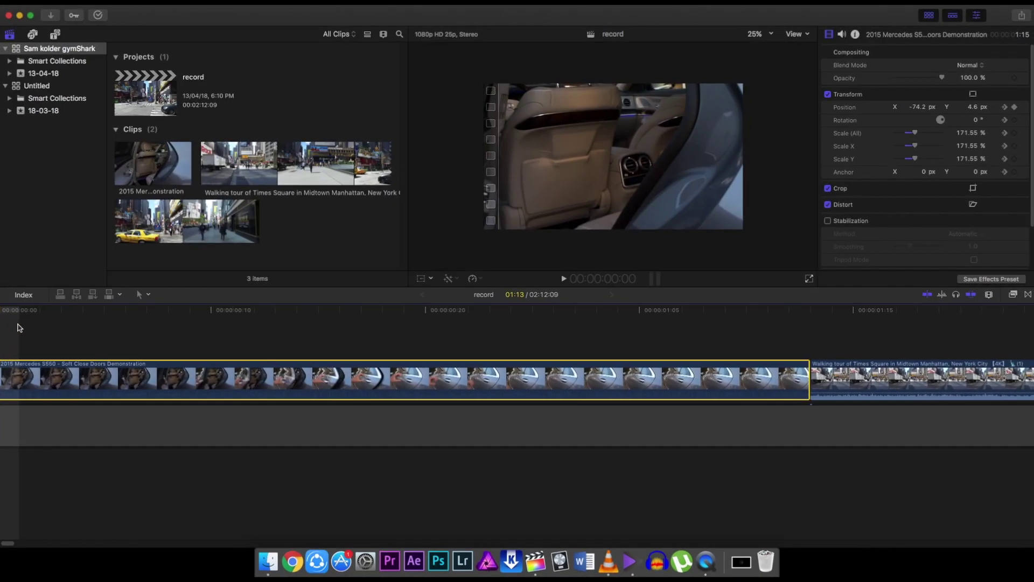
Step: Play the timeline, then find Draw Mask by searching 'mask' and apply it to the car clip
{"action": "key", "text": "space"}
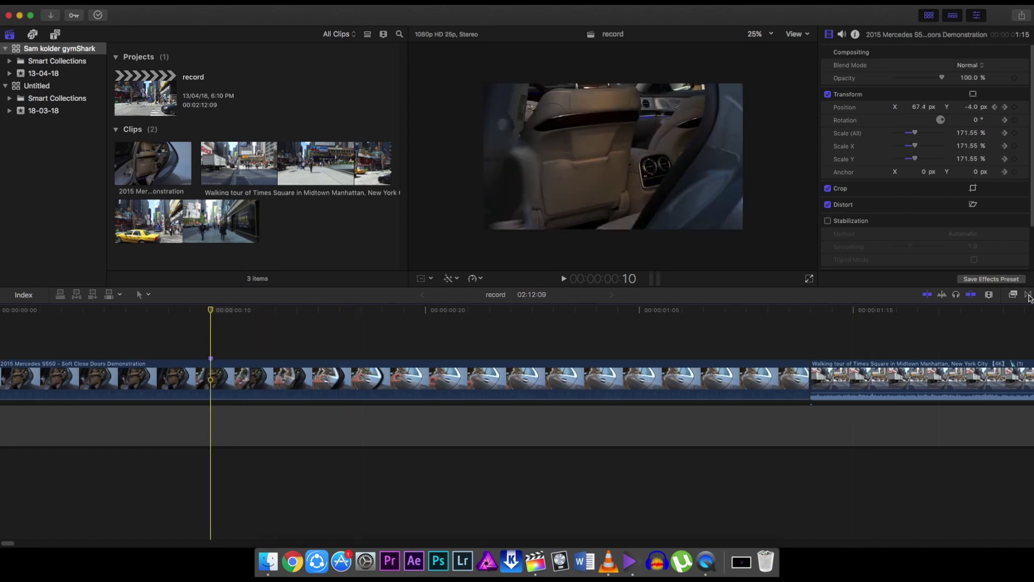
{"action": "left_click", "coordinate": [1015, 295]}
{"action": "left_click", "coordinate": [1016, 296]}
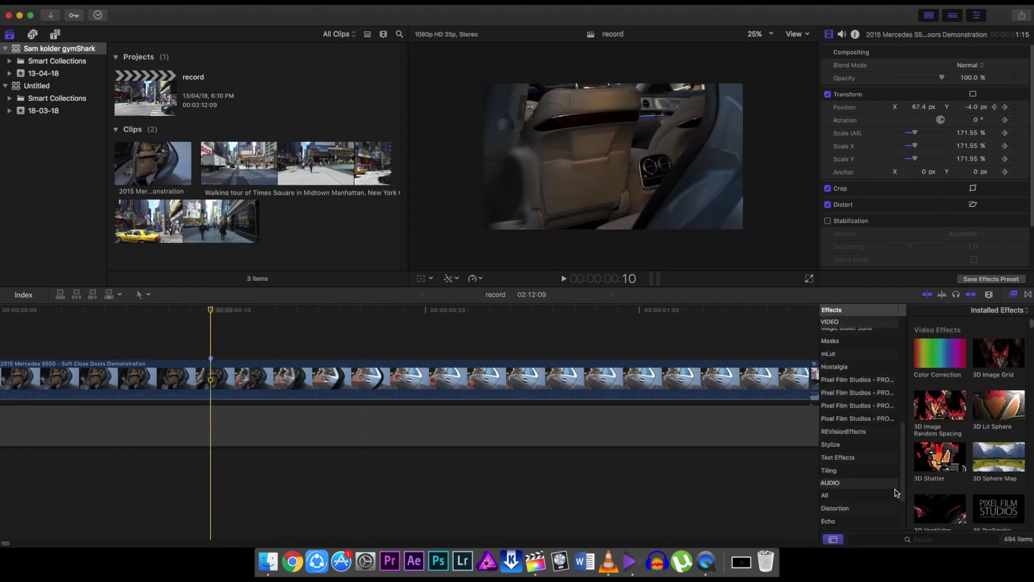
{"action": "left_click", "coordinate": [929, 539]}
{"action": "type", "text": "mas"}
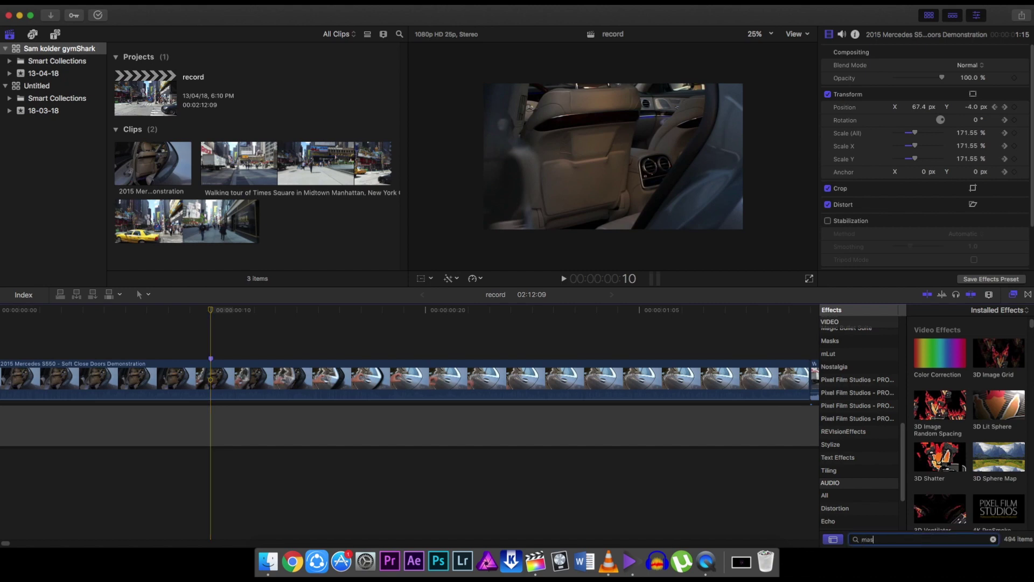
{"action": "type", "text": "k"}
{"action": "scroll", "coordinate": [971, 479], "scroll_direction": "down", "scroll_amount": 3}
{"action": "scroll", "coordinate": [859, 401], "scroll_direction": "down", "scroll_amount": 3}
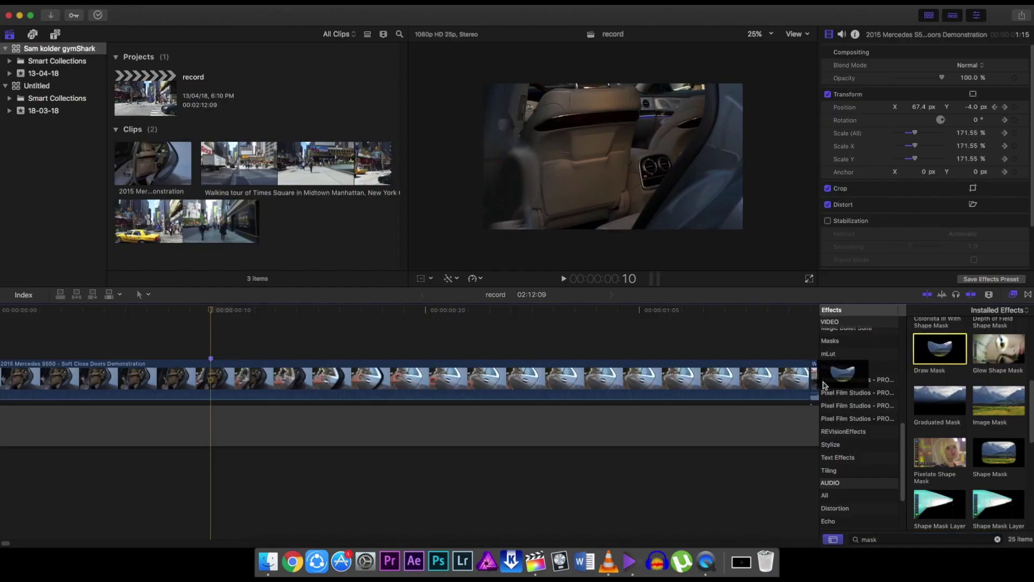
{"action": "left_click_drag", "start_coordinate": [777, 92], "coordinate": [284, 380]}
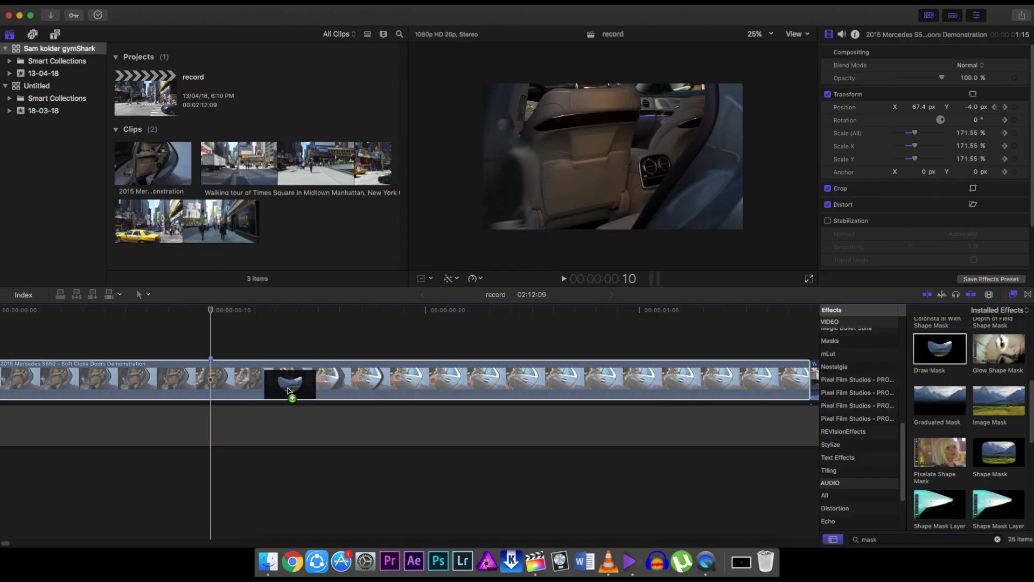
Step: Close the Effects browser and move the playhead to frame 10
{"action": "left_click", "coordinate": [1015, 295]}
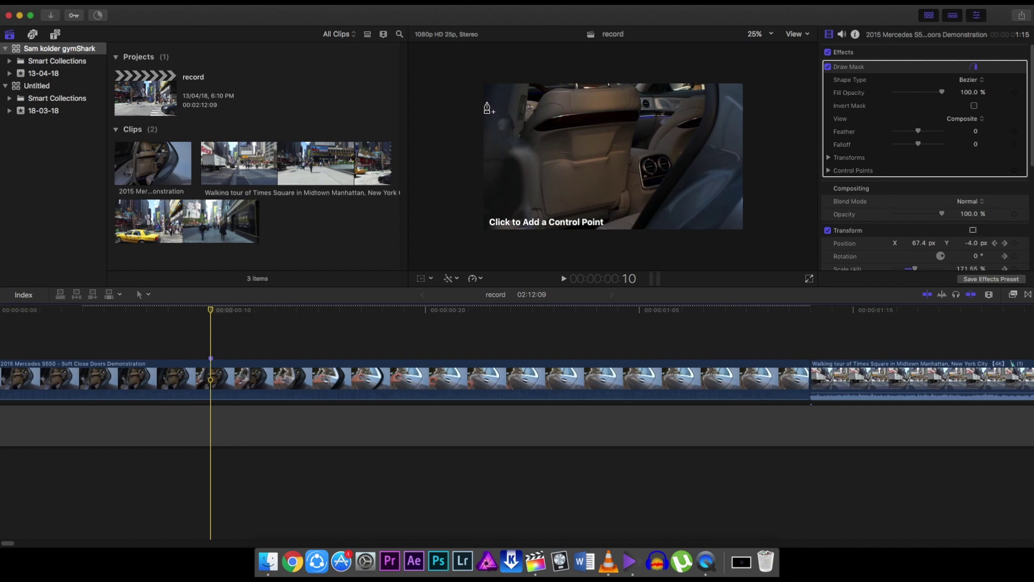
{"action": "key", "text": "Right"}
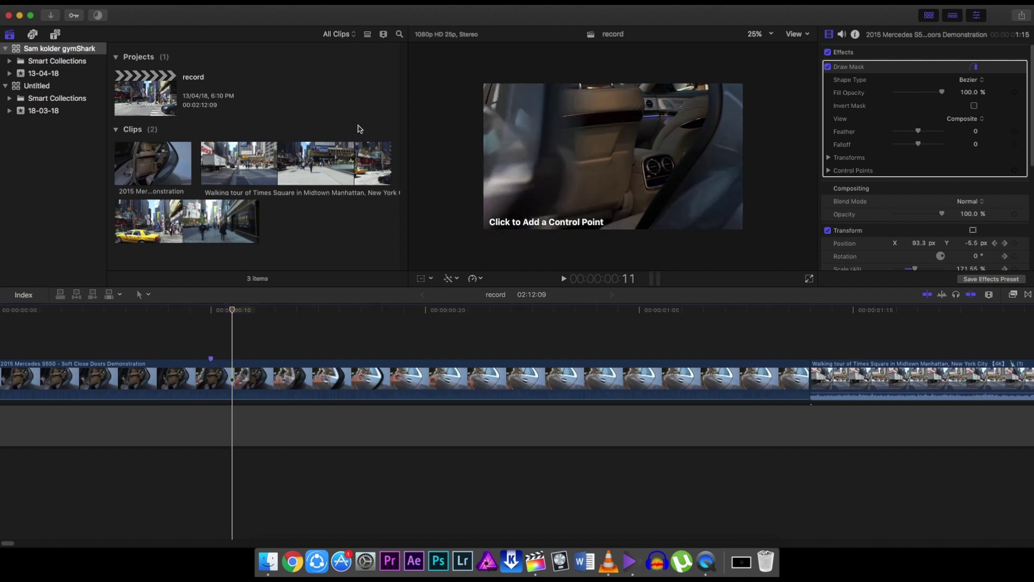
{"action": "key", "text": "Right"}
{"action": "key", "text": "Right"}
{"action": "key", "text": "Right"}
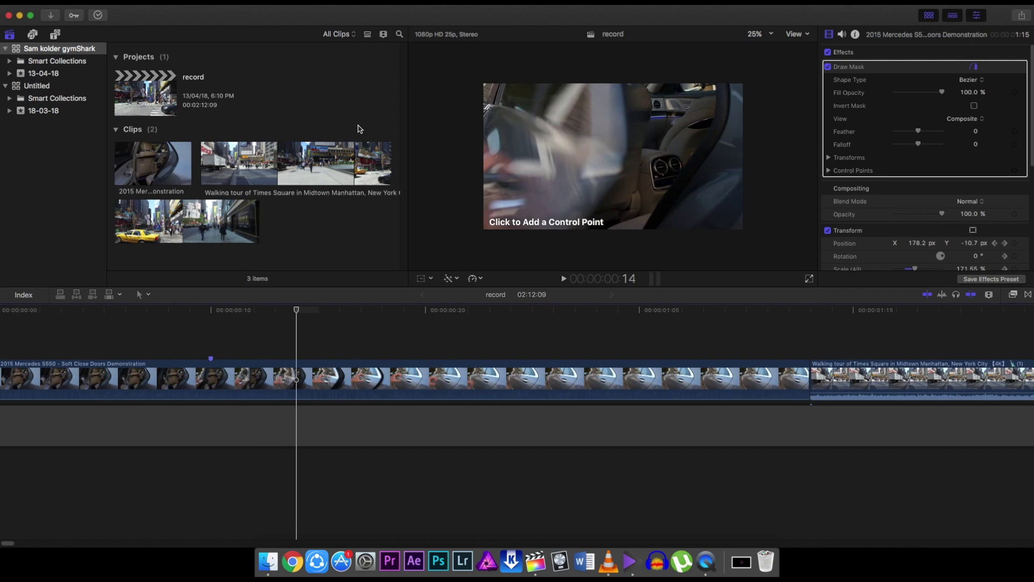
{"action": "key", "text": "j"}
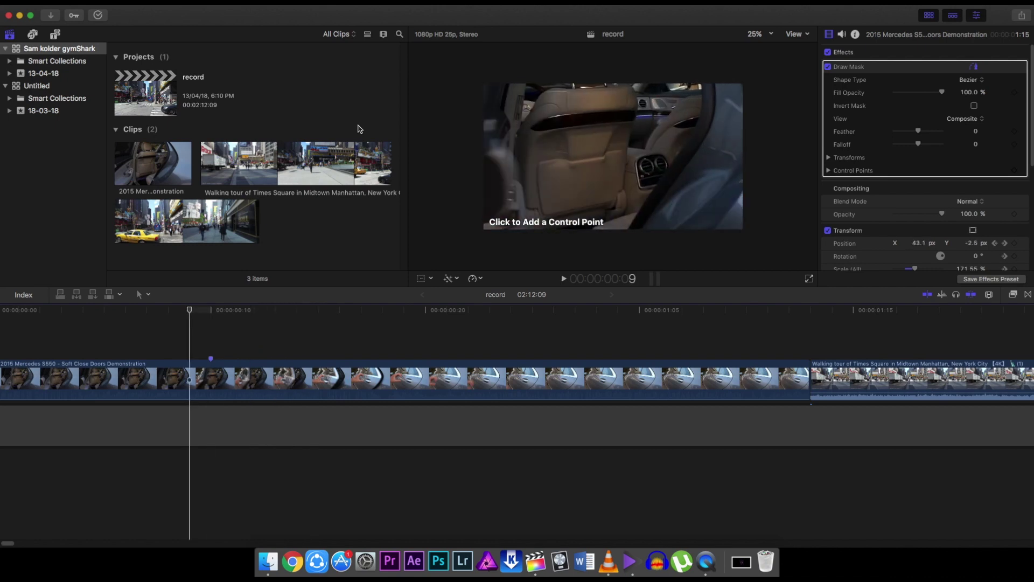
{"action": "key", "text": "Right"}
{"action": "key", "text": "Right"}
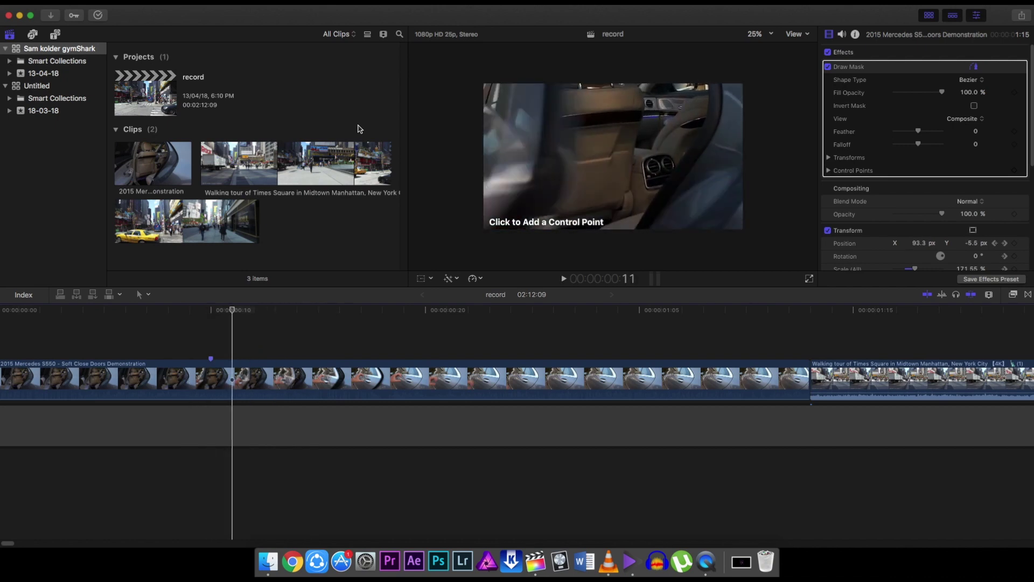
{"action": "key", "text": "Left"}
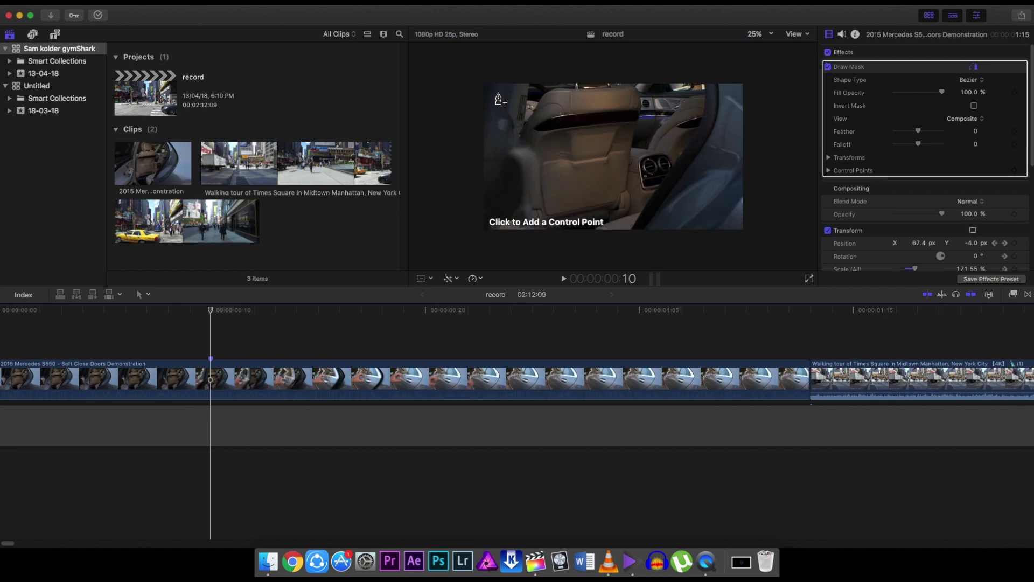
Step: Draw a closed Draw Mask shape in the viewer with control points
{"action": "left_click", "coordinate": [495, 89]}
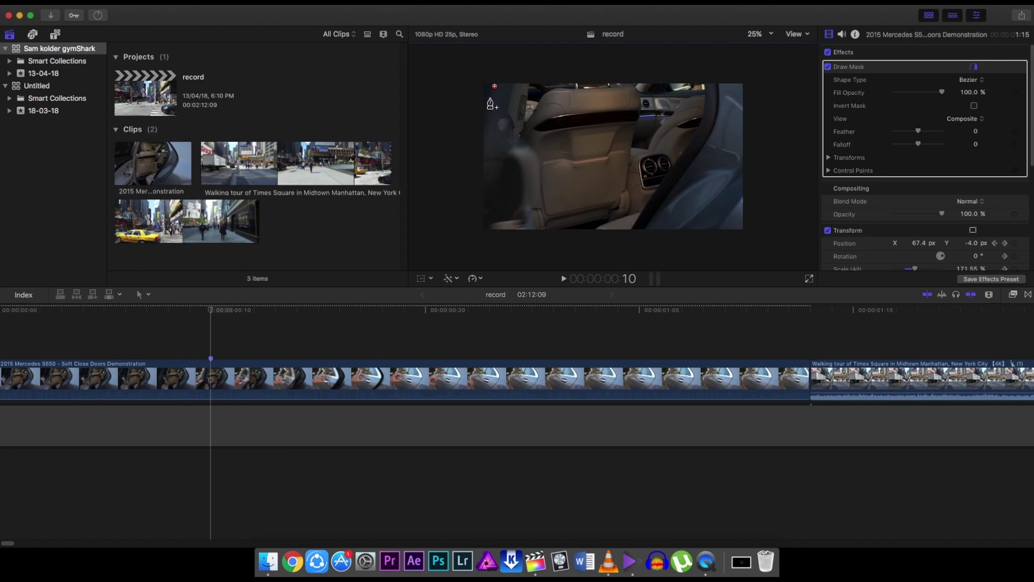
{"action": "left_click", "coordinate": [489, 107]}
{"action": "left_click", "coordinate": [495, 91]}
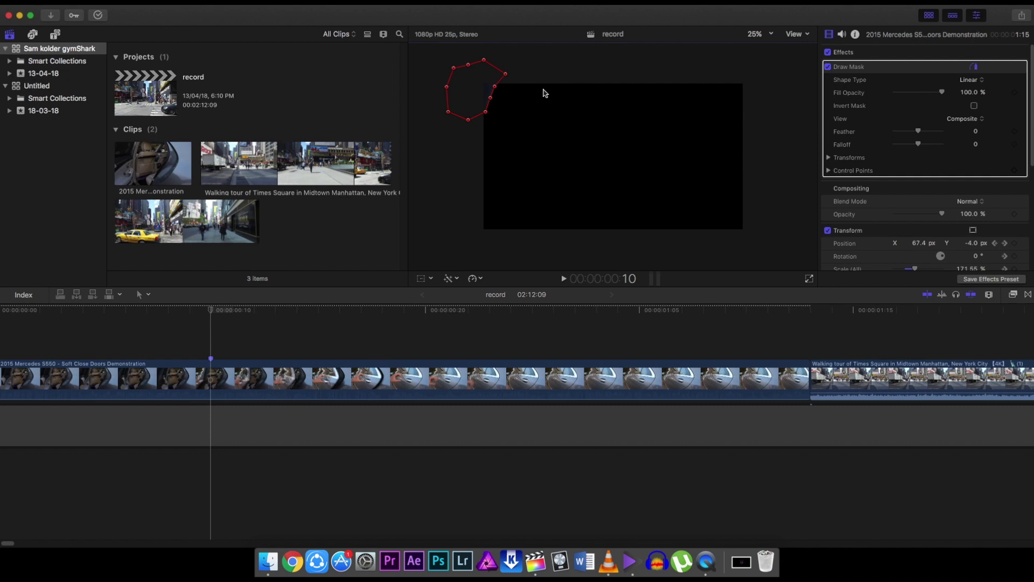
Step: Invert the Draw Mask and keyframe its Control Points at frame 10
{"action": "left_click", "coordinate": [975, 105]}
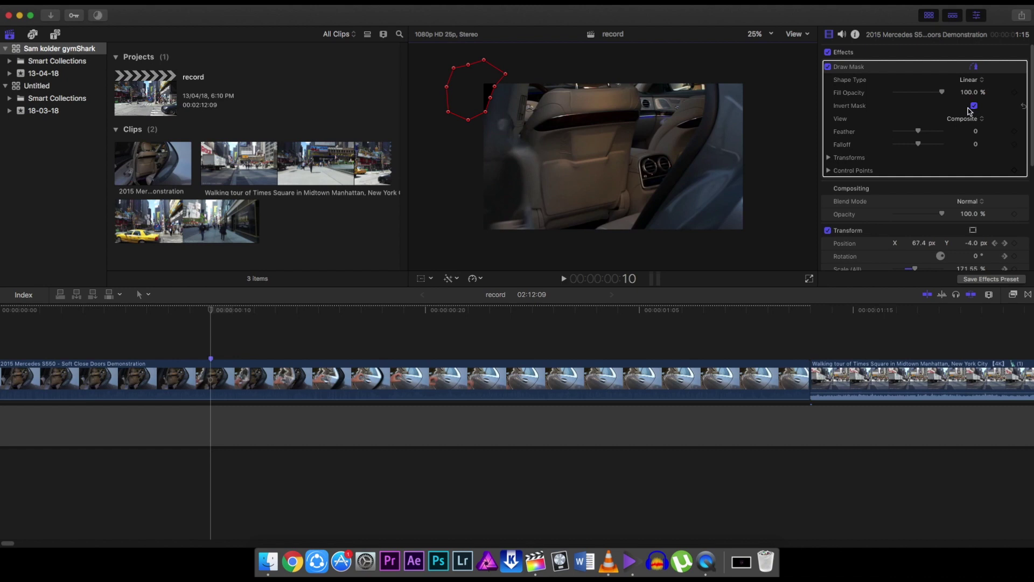
{"action": "left_click", "coordinate": [827, 170]}
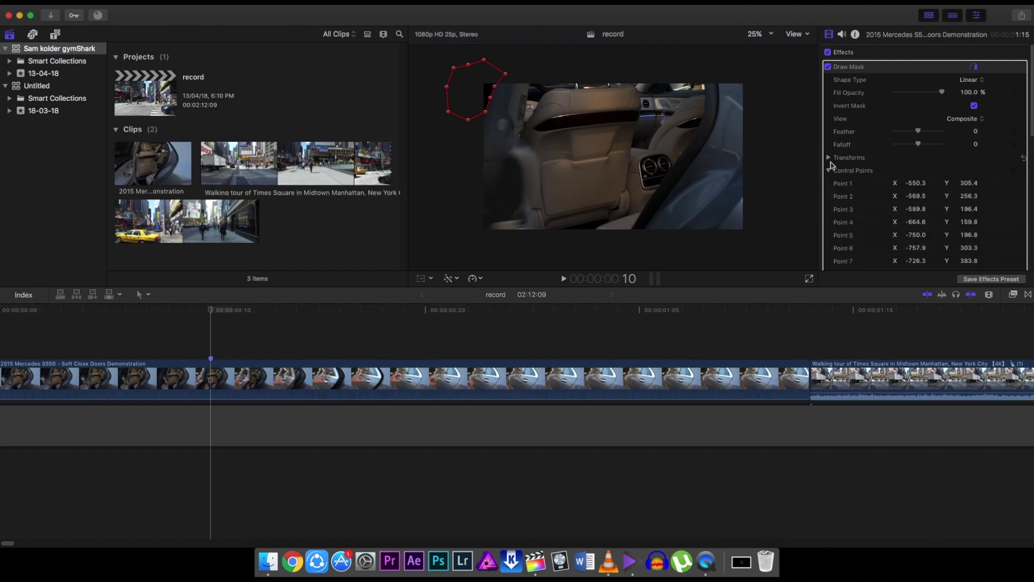
{"action": "left_click", "coordinate": [828, 158]}
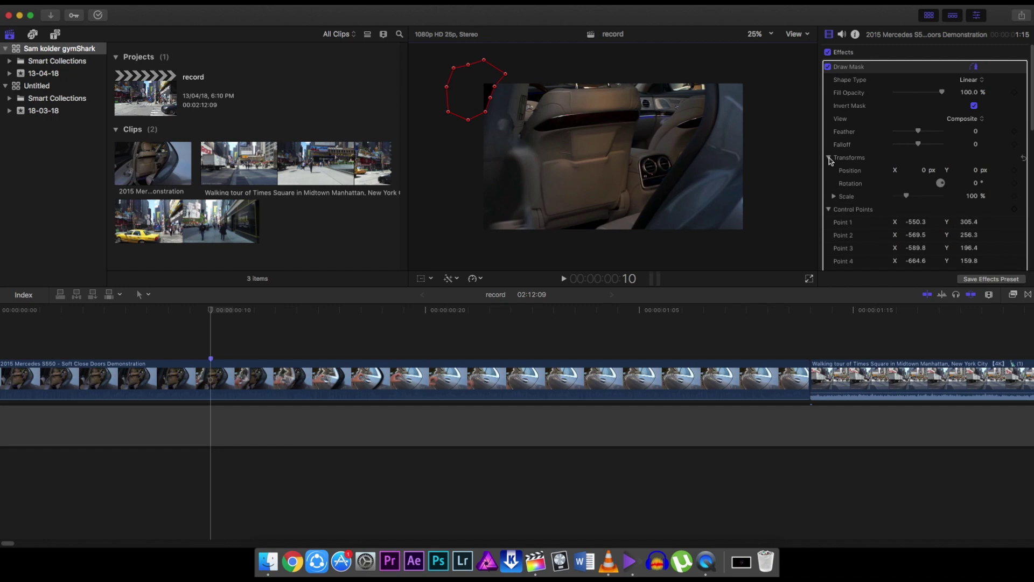
{"action": "left_click", "coordinate": [828, 158]}
{"action": "left_click", "coordinate": [1014, 172]}
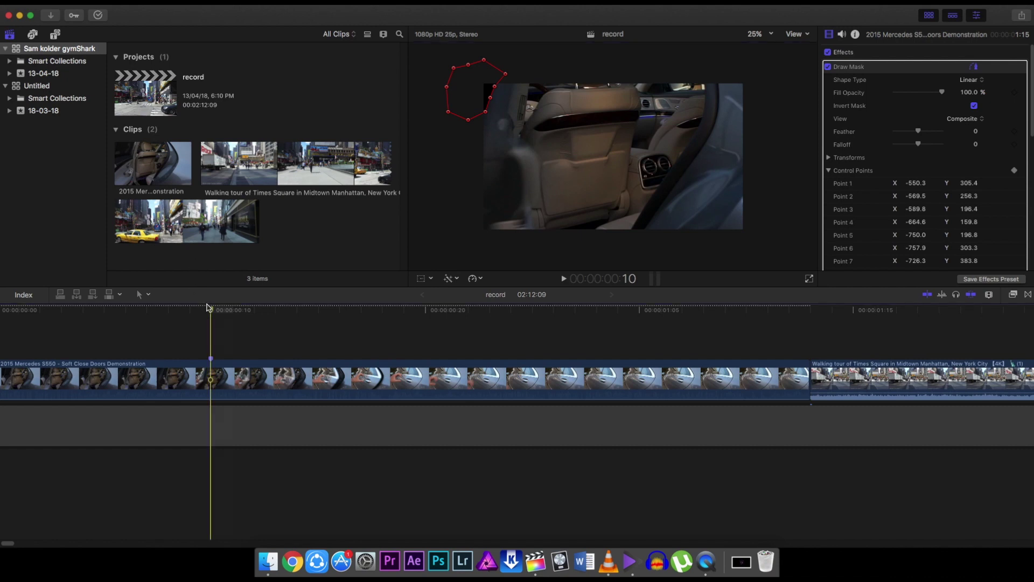
Step: At frame 11, move the mask points onto the door edge and bottom corner
{"action": "key", "text": "Right"}
{"action": "left_click_drag", "start_coordinate": [493, 99], "coordinate": [527, 180]}
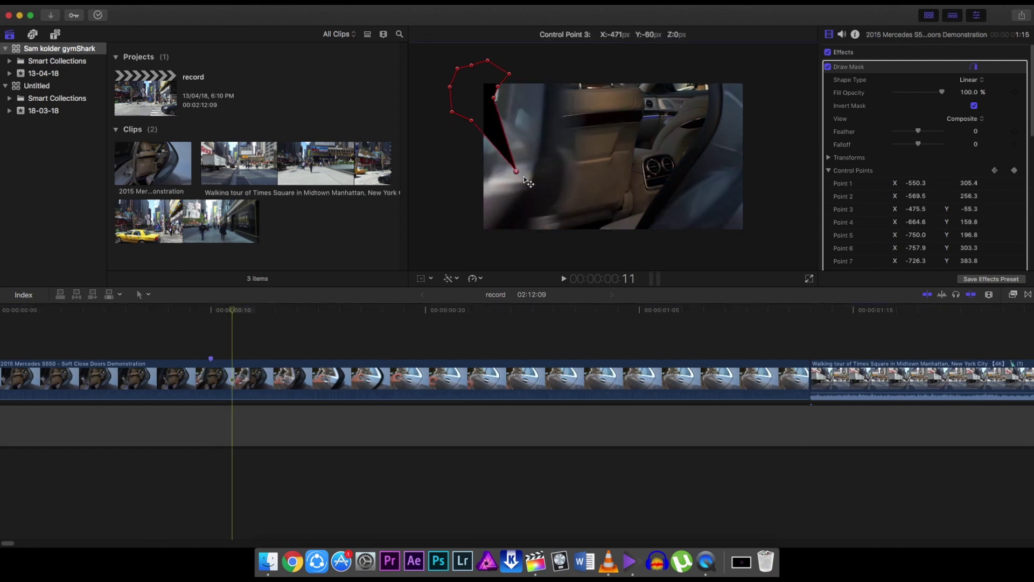
{"action": "left_click_drag", "start_coordinate": [498, 97], "coordinate": [540, 129]}
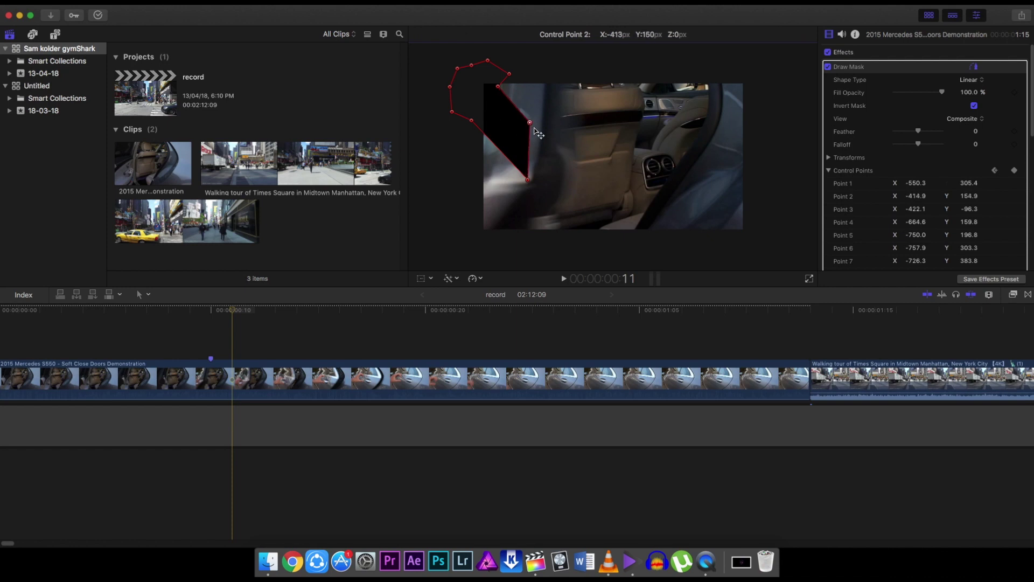
{"action": "left_click_drag", "start_coordinate": [498, 86], "coordinate": [540, 84]}
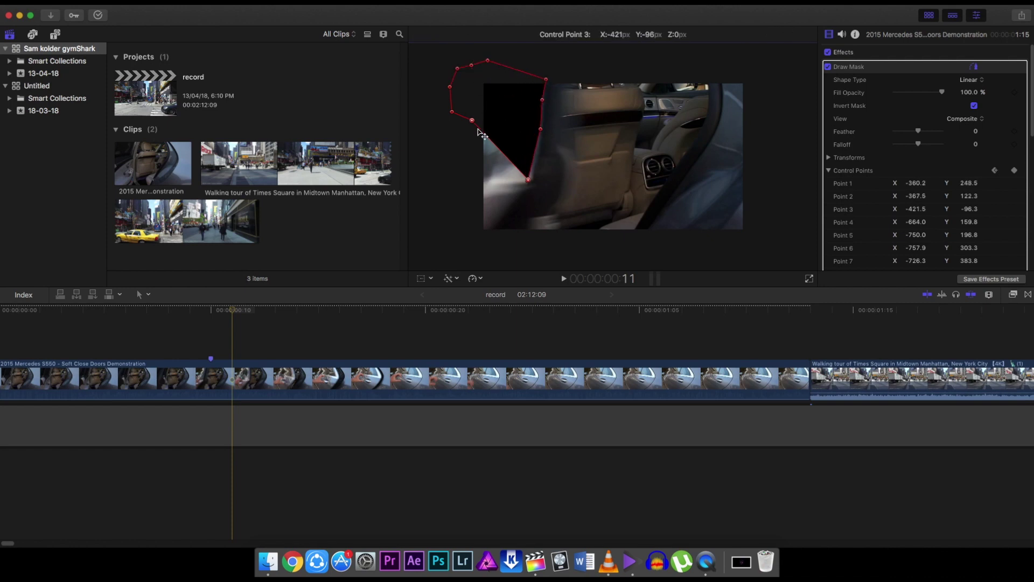
{"action": "mouse_move", "coordinate": [476, 130]}
{"action": "left_mouse_down"}
{"action": "mouse_move", "coordinate": [466, 113]}
{"action": "mouse_move", "coordinate": [487, 231]}
{"action": "left_mouse_up"}
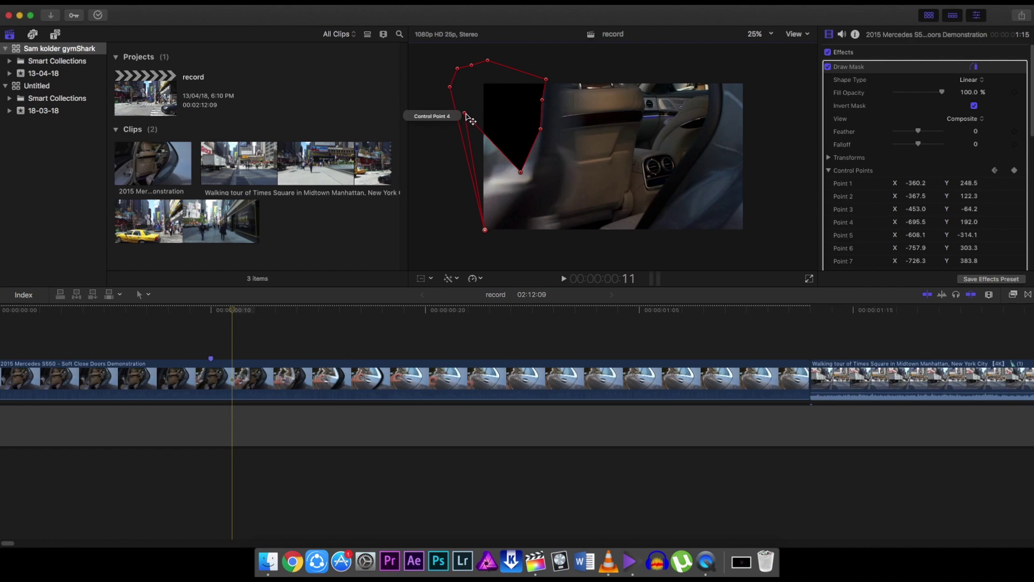
{"action": "mouse_move", "coordinate": [465, 112]}
{"action": "left_mouse_down"}
{"action": "mouse_move", "coordinate": [527, 208]}
{"action": "mouse_move", "coordinate": [517, 194]}
{"action": "mouse_move", "coordinate": [530, 179]}
{"action": "left_mouse_up"}
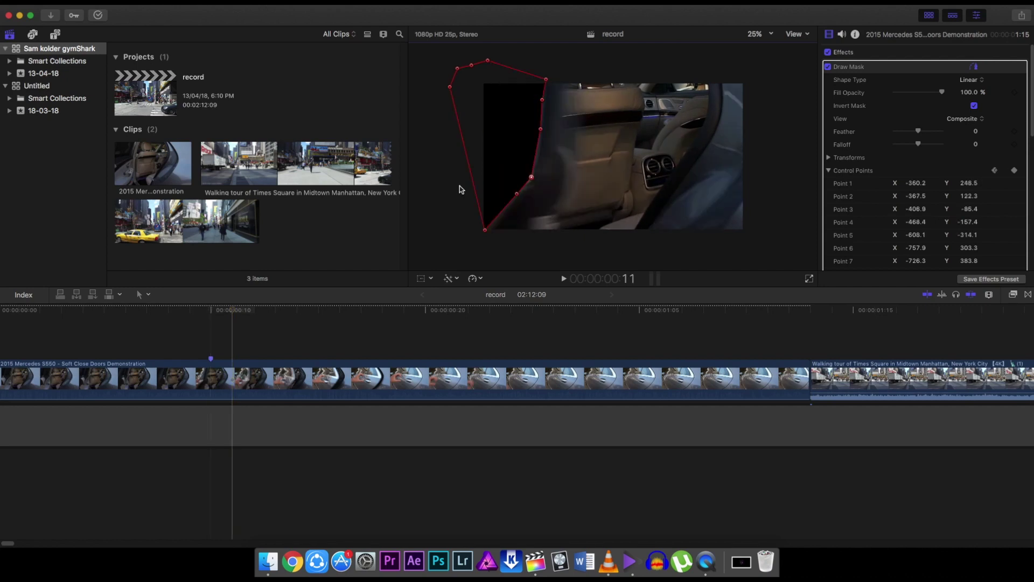
Step: On the next frame, move the mask's bottom and right-edge points to follow the door
{"action": "key", "text": "Right"}
{"action": "left_click_drag", "start_coordinate": [488, 230], "coordinate": [484, 235]}
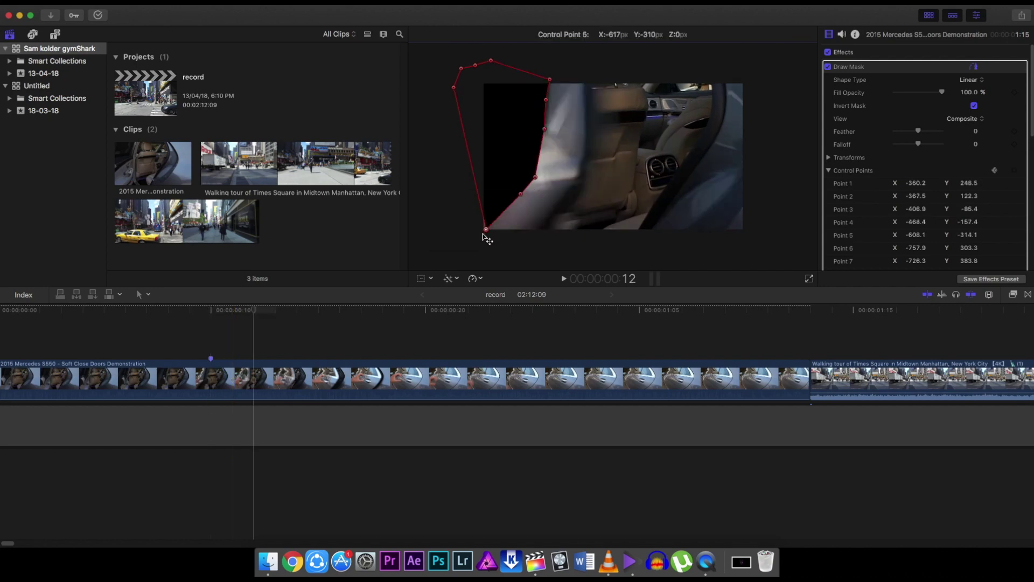
{"action": "left_click_drag", "start_coordinate": [522, 194], "coordinate": [539, 228]}
{"action": "left_click_drag", "start_coordinate": [538, 179], "coordinate": [574, 176]}
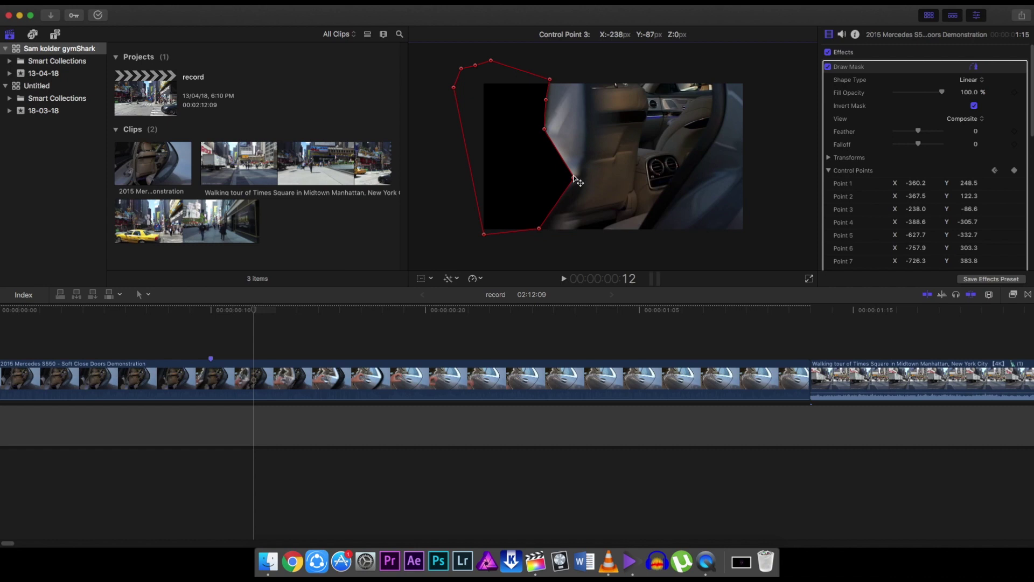
{"action": "left_click_drag", "start_coordinate": [545, 128], "coordinate": [582, 155]}
{"action": "left_click_drag", "start_coordinate": [546, 99], "coordinate": [588, 126]}
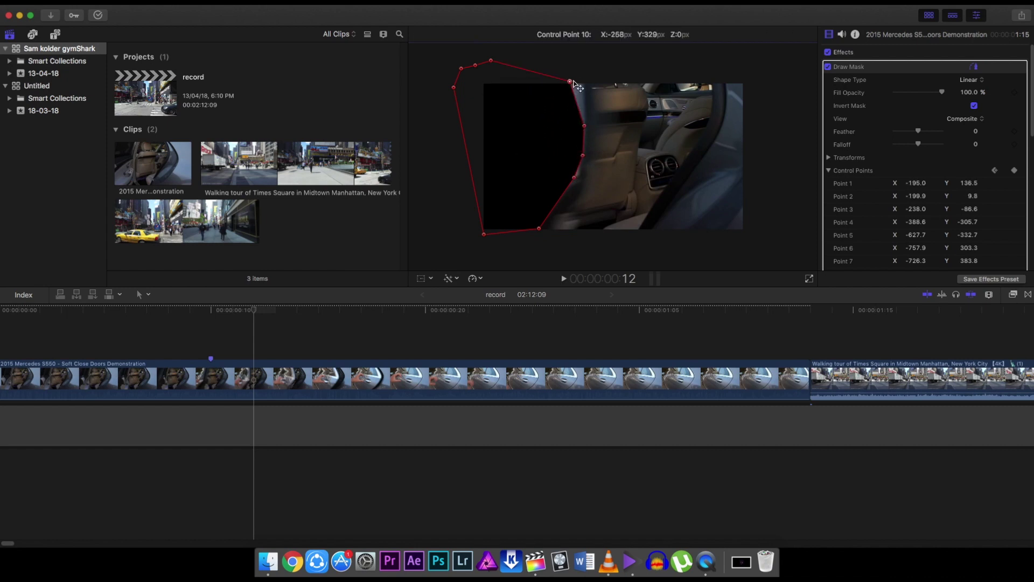
Step: Over the next two frames, shift the mask points rightward along the pillar
{"action": "key", "text": "Right"}
{"action": "left_click_drag", "start_coordinate": [539, 229], "coordinate": [573, 234]}
{"action": "mouse_move", "coordinate": [583, 177]}
{"action": "left_mouse_down"}
{"action": "mouse_move", "coordinate": [619, 175]}
{"action": "mouse_move", "coordinate": [626, 82]}
{"action": "left_mouse_up"}
{"action": "key", "text": "Right"}
{"action": "left_click_drag", "start_coordinate": [572, 234], "coordinate": [612, 233]}
{"action": "left_click_drag", "start_coordinate": [624, 177], "coordinate": [656, 178]}
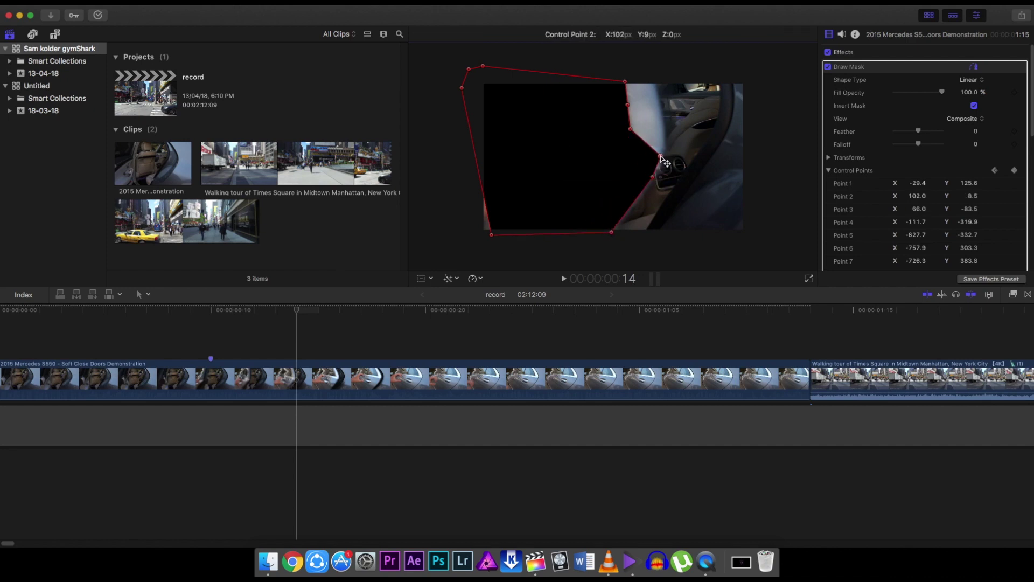
{"action": "left_click_drag", "start_coordinate": [631, 129], "coordinate": [670, 139]}
{"action": "mouse_move", "coordinate": [628, 105]}
{"action": "left_mouse_down"}
{"action": "mouse_move", "coordinate": [661, 89]}
{"action": "mouse_move", "coordinate": [650, 70]}
{"action": "left_mouse_up"}
Step: Over three more frames, extend the mask's right edge rightward with the closing door
{"action": "key", "text": "Right"}
{"action": "left_click_drag", "start_coordinate": [615, 232], "coordinate": [655, 234]}
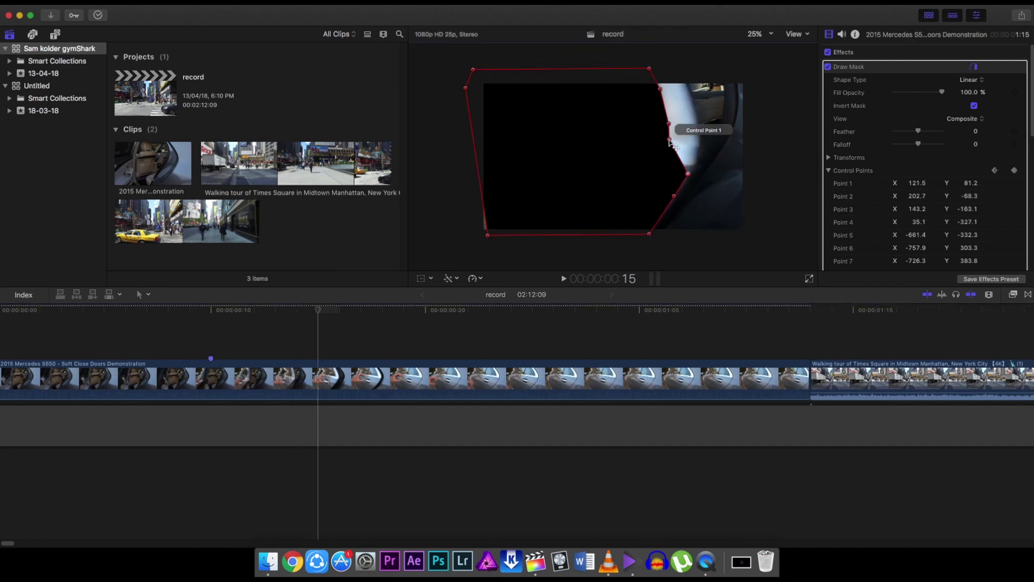
{"action": "left_click_drag", "start_coordinate": [662, 89], "coordinate": [732, 78]}
{"action": "key", "text": "Right"}
{"action": "left_click_drag", "start_coordinate": [669, 139], "coordinate": [744, 109]}
{"action": "left_click_drag", "start_coordinate": [663, 158], "coordinate": [705, 140]}
{"action": "mouse_move", "coordinate": [681, 196]}
{"action": "left_mouse_down"}
{"action": "mouse_move", "coordinate": [727, 199]}
{"action": "mouse_move", "coordinate": [748, 169]}
{"action": "left_mouse_up"}
{"action": "left_click_drag", "start_coordinate": [705, 139], "coordinate": [756, 126]}
{"action": "key", "text": "Right"}
{"action": "left_click_drag", "start_coordinate": [655, 235], "coordinate": [749, 238]}
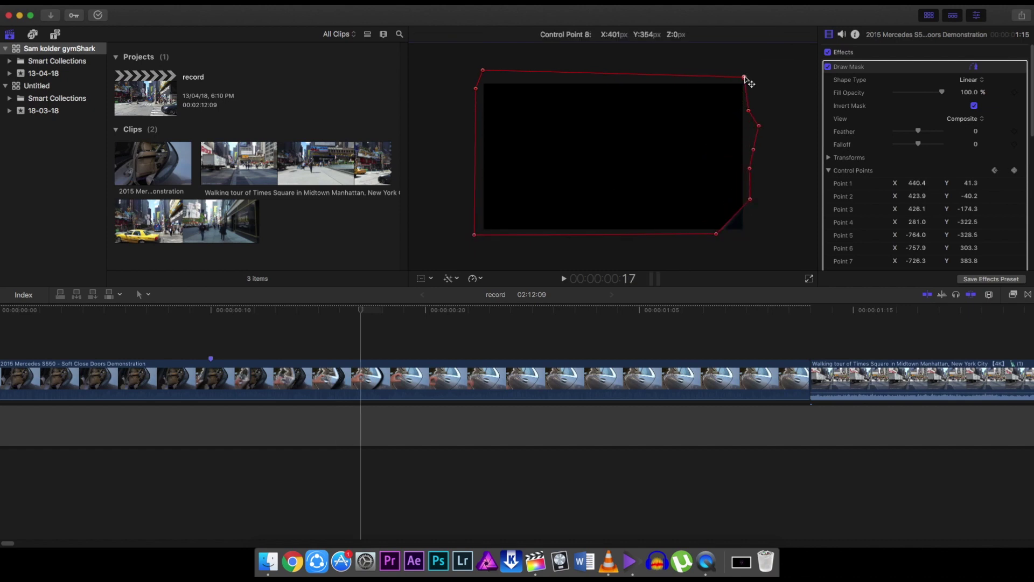
Step: Near the clip's end, stretch the mask points past the frame edges to cover the picture
{"action": "key", "text": "Right"}
{"action": "key", "text": "Right"}
{"action": "key", "text": "Right"}
{"action": "mouse_move", "coordinate": [475, 234]}
{"action": "left_mouse_down"}
{"action": "mouse_move", "coordinate": [490, 238]}
{"action": "mouse_move", "coordinate": [455, 250]}
{"action": "left_mouse_up"}
{"action": "key", "text": "Right"}
{"action": "key", "text": "space"}
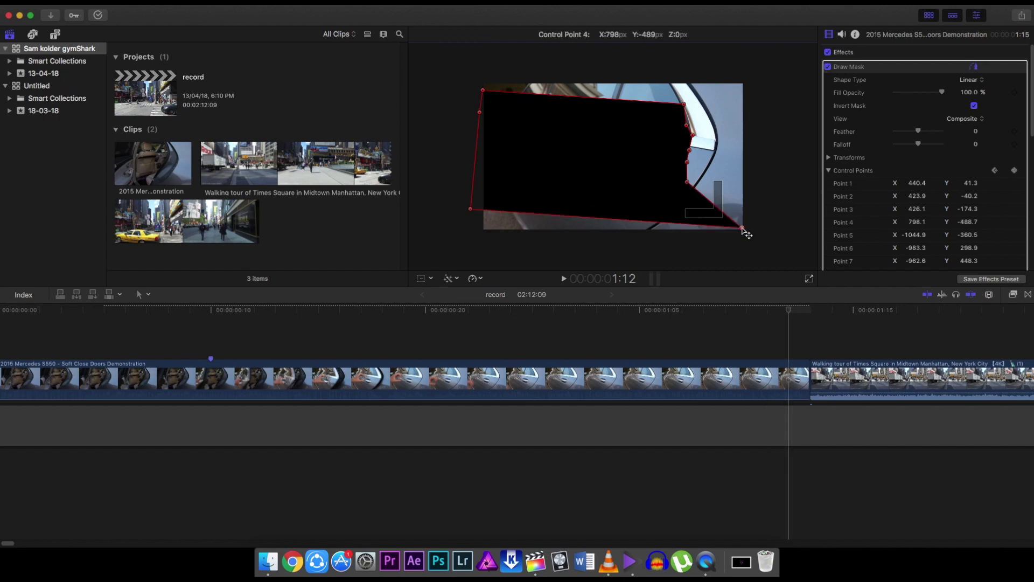
{"action": "left_click_drag", "start_coordinate": [484, 91], "coordinate": [474, 71]}
{"action": "left_click_drag", "start_coordinate": [687, 105], "coordinate": [804, 89]}
{"action": "mouse_move", "coordinate": [485, 142]}
{"action": "left_mouse_down"}
{"action": "mouse_move", "coordinate": [525, 129]}
{"action": "mouse_move", "coordinate": [481, 126]}
{"action": "left_mouse_up"}
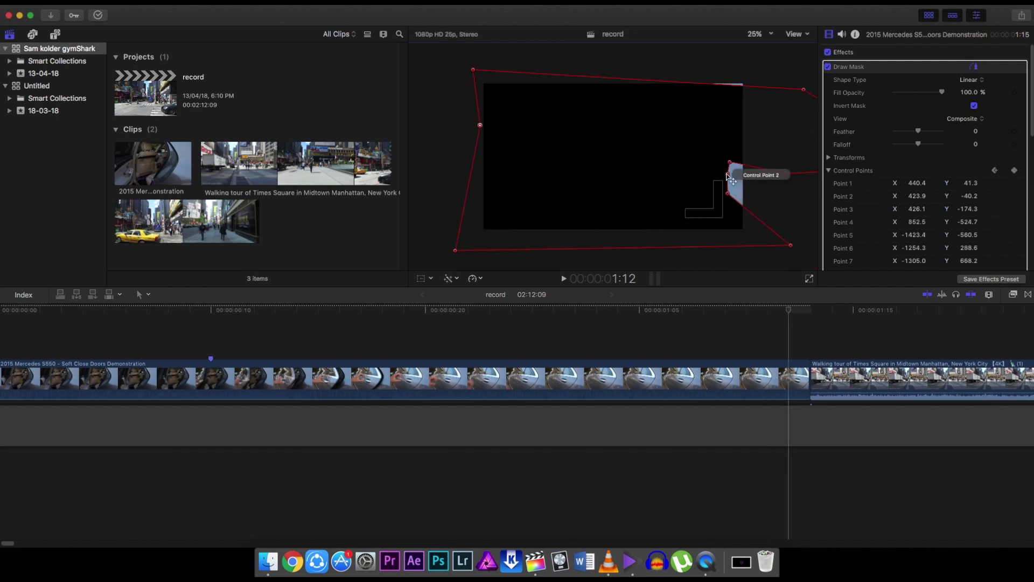
{"action": "mouse_move", "coordinate": [731, 166]}
{"action": "left_mouse_down"}
{"action": "mouse_move", "coordinate": [766, 180]}
{"action": "mouse_move", "coordinate": [776, 207]}
{"action": "left_mouse_up"}
{"action": "left_click_drag", "start_coordinate": [804, 89], "coordinate": [799, 74]}
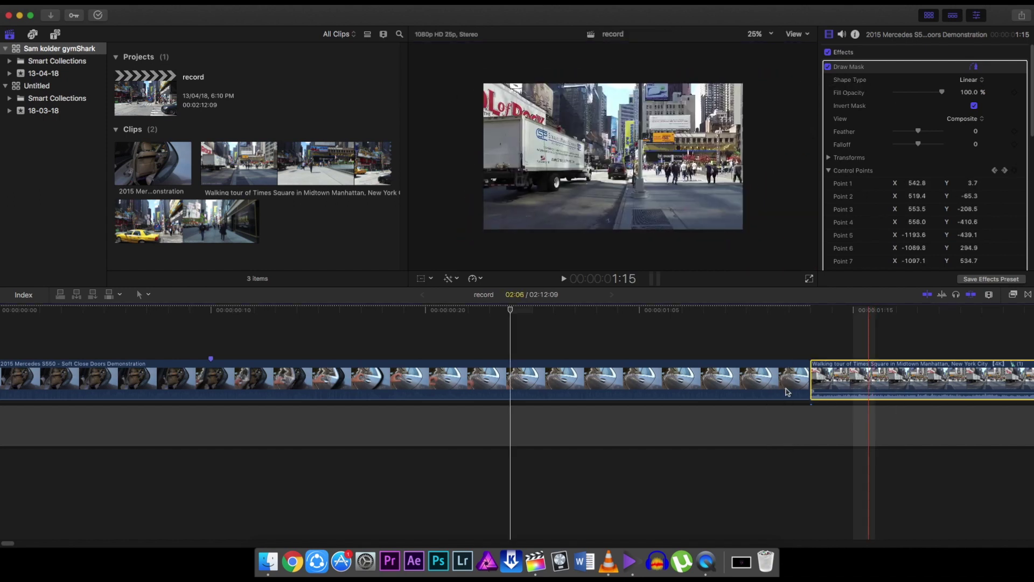
Step: Place the Times Square walking-tour clip under the car clip and preview the door reveal
{"action": "left_click_drag", "start_coordinate": [889, 376], "coordinate": [234, 339]}
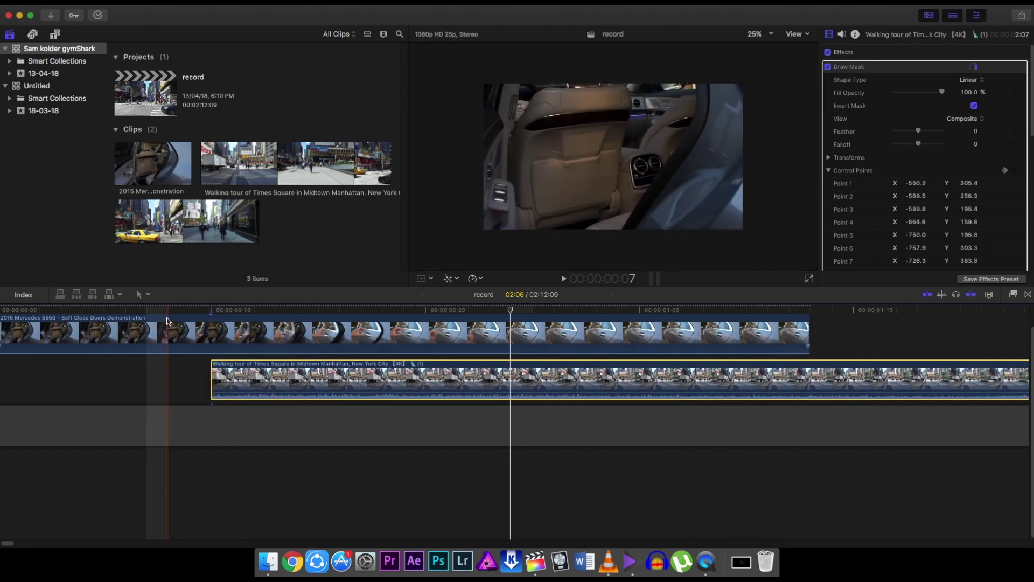
{"action": "left_click", "coordinate": [182, 314]}
{"action": "key", "text": "space"}
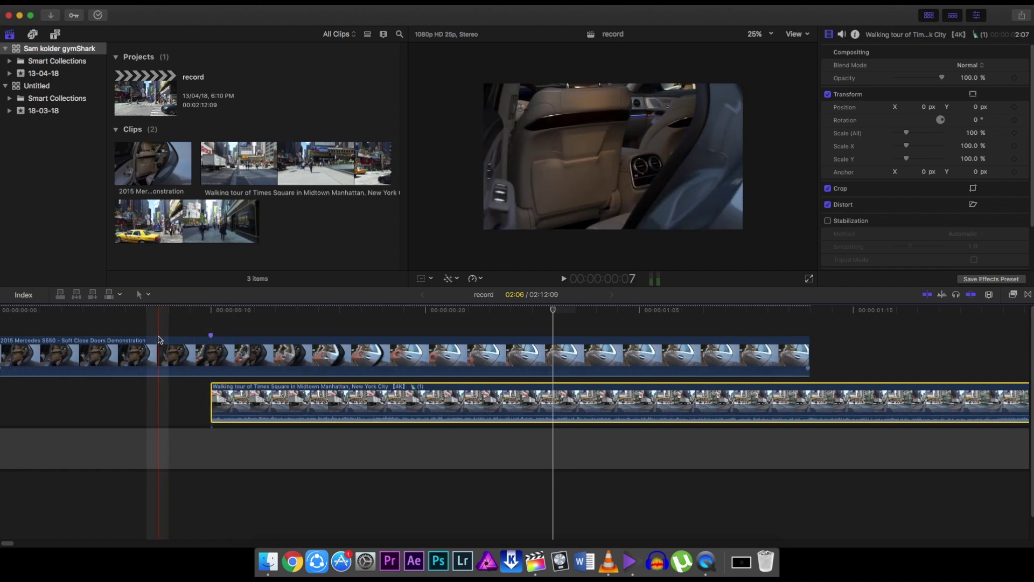
{"action": "left_click", "coordinate": [175, 315]}
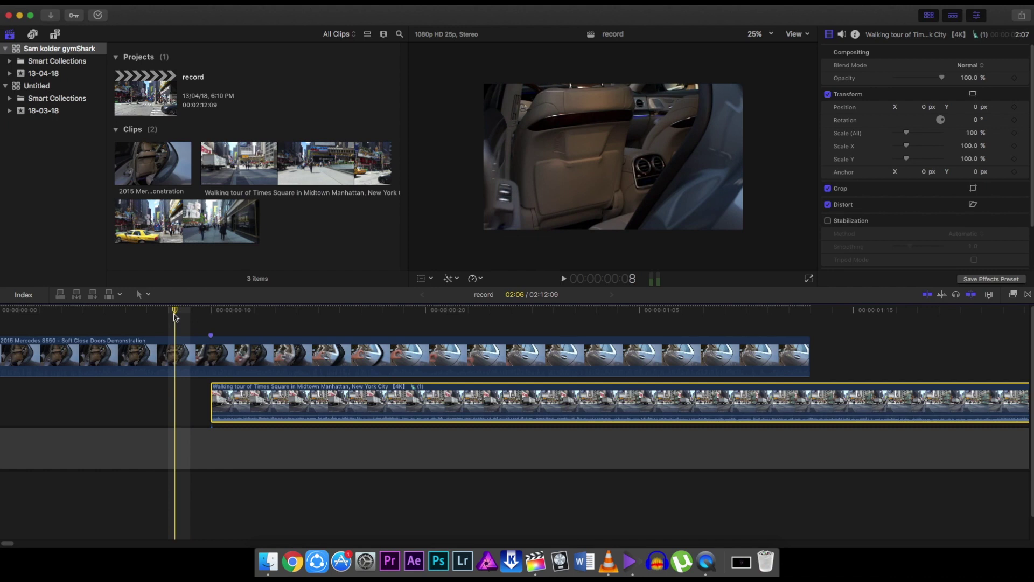
{"action": "key", "text": "space"}
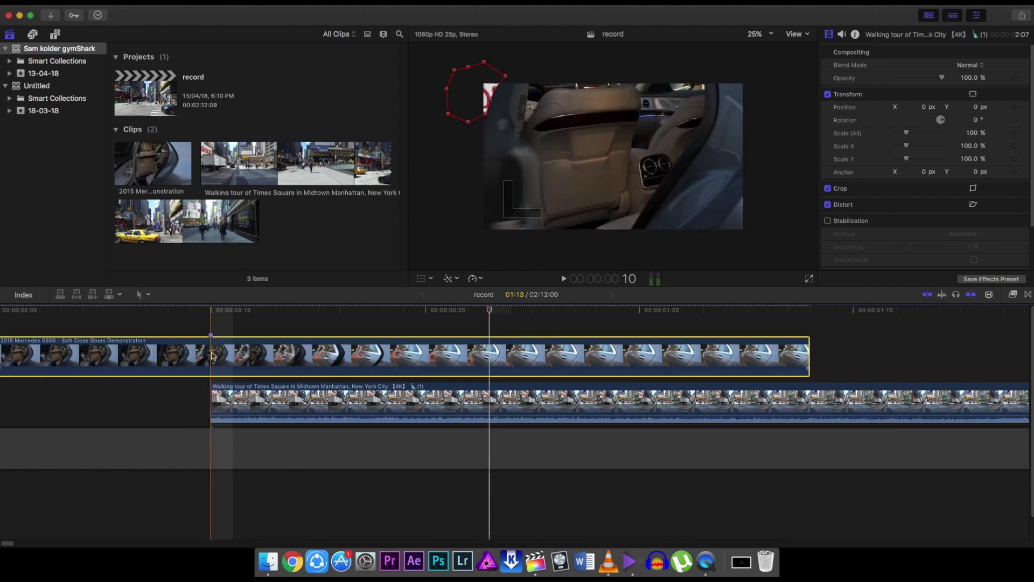
Step: Select the car clip and set the Draw Mask feather to 30
{"action": "left_click", "coordinate": [452, 351]}
{"action": "left_click", "coordinate": [211, 324]}
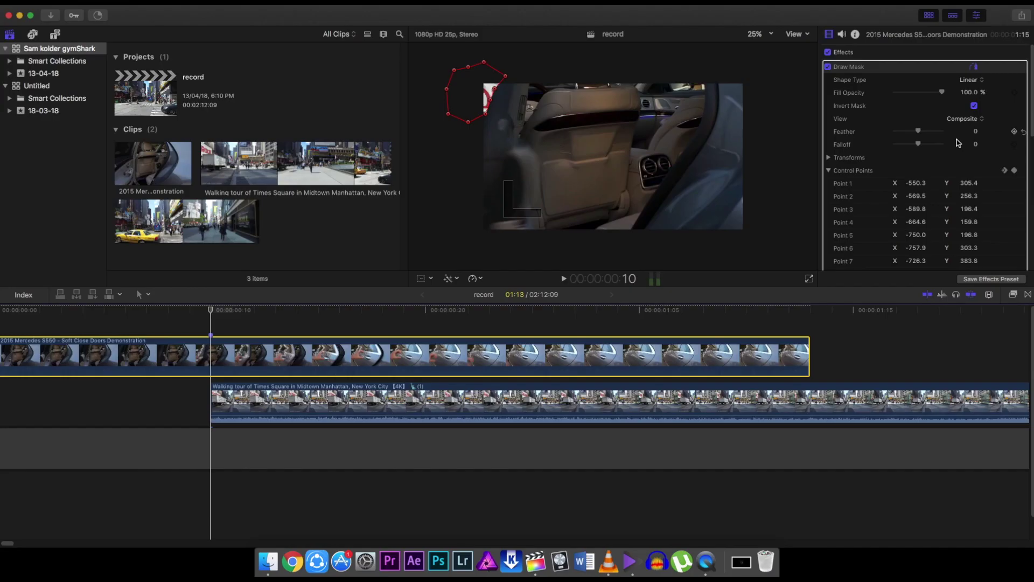
{"action": "left_click_drag", "start_coordinate": [919, 132], "coordinate": [932, 131]}
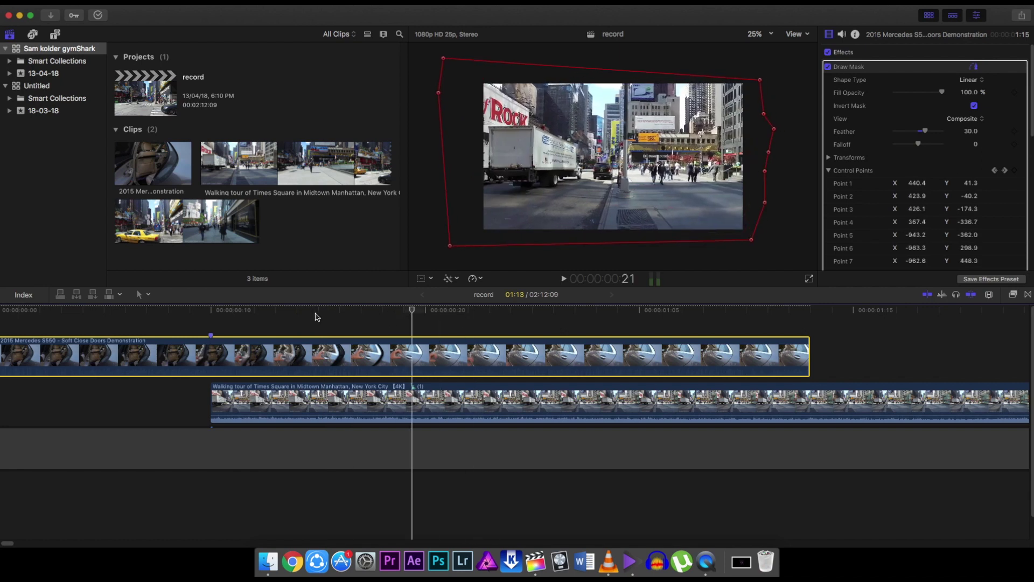
{"action": "left_click", "coordinate": [900, 368]}
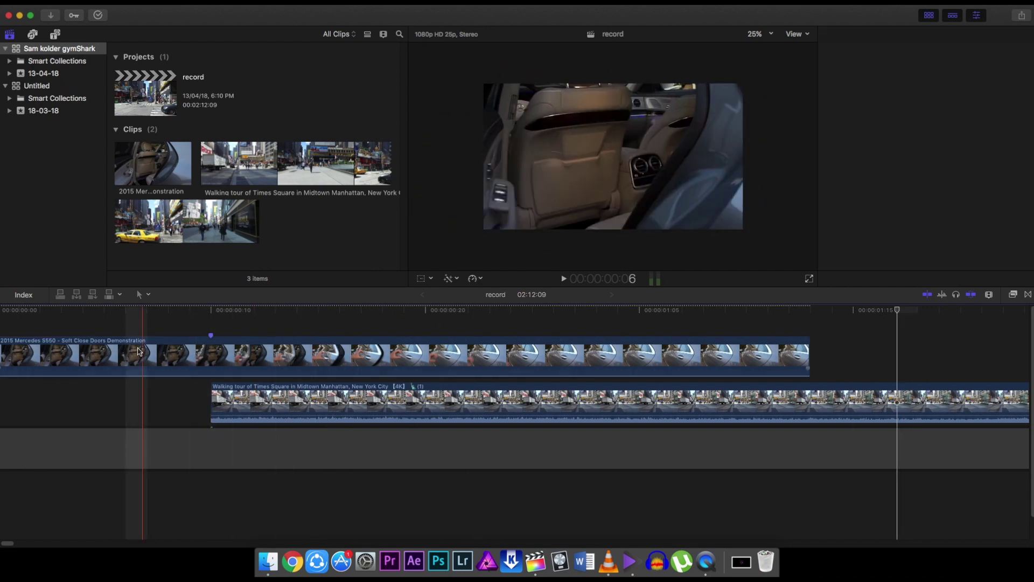
{"action": "left_click", "coordinate": [163, 317]}
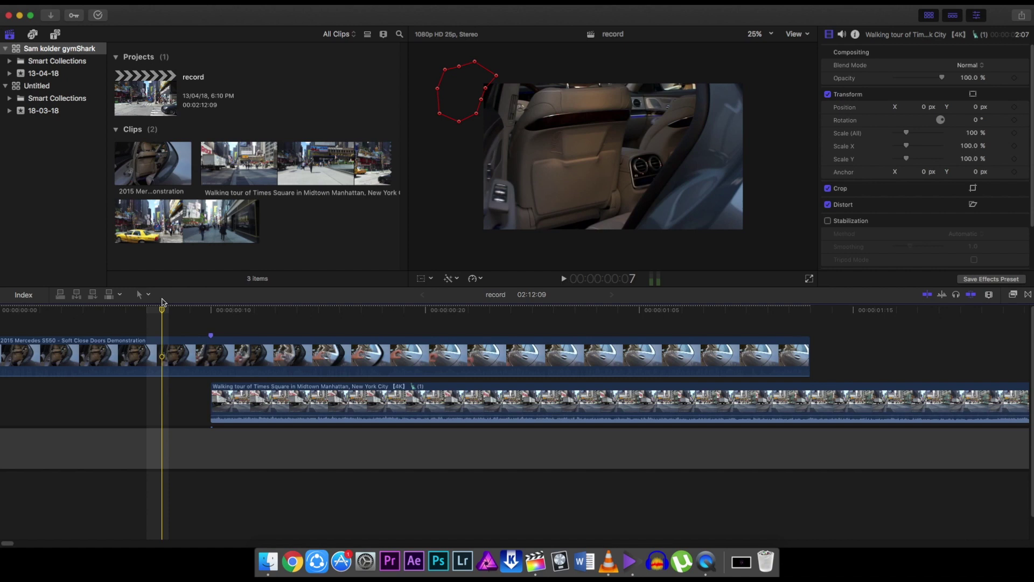
{"action": "key", "text": "c"}
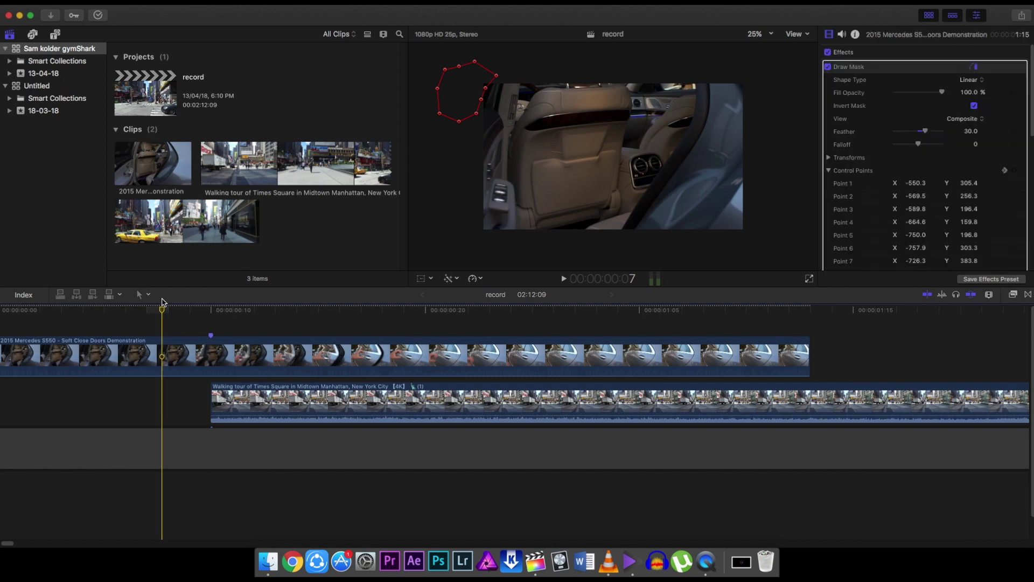